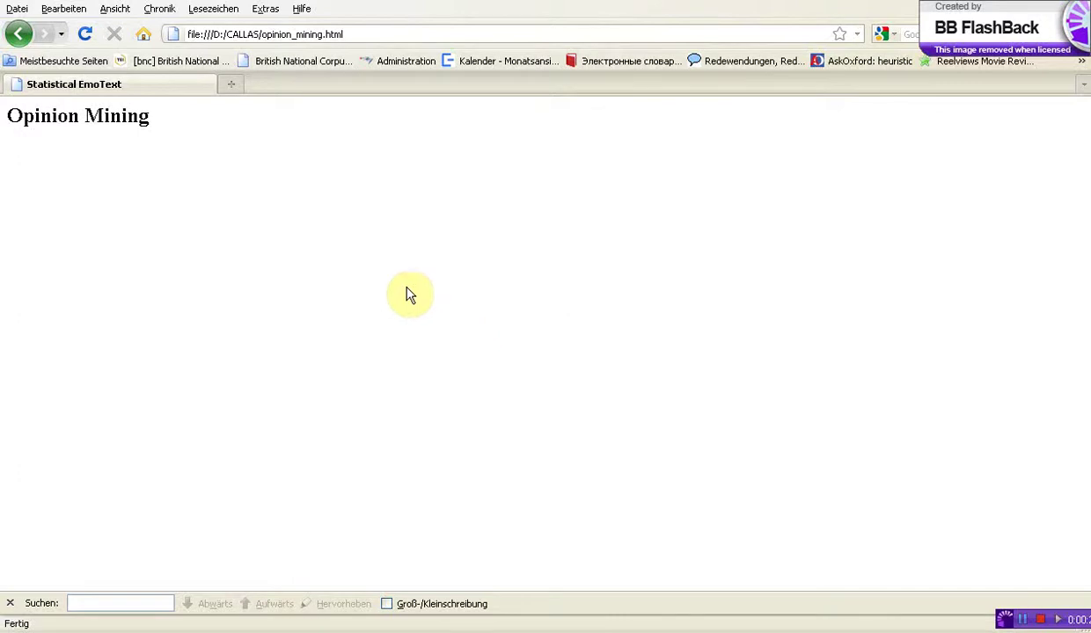
Step: Load emotext.informatik.uni-augsburg.de and open the statistical form prefilled with the Agnes Browne sample review
{"action": "left_click", "coordinate": [297, 36]}
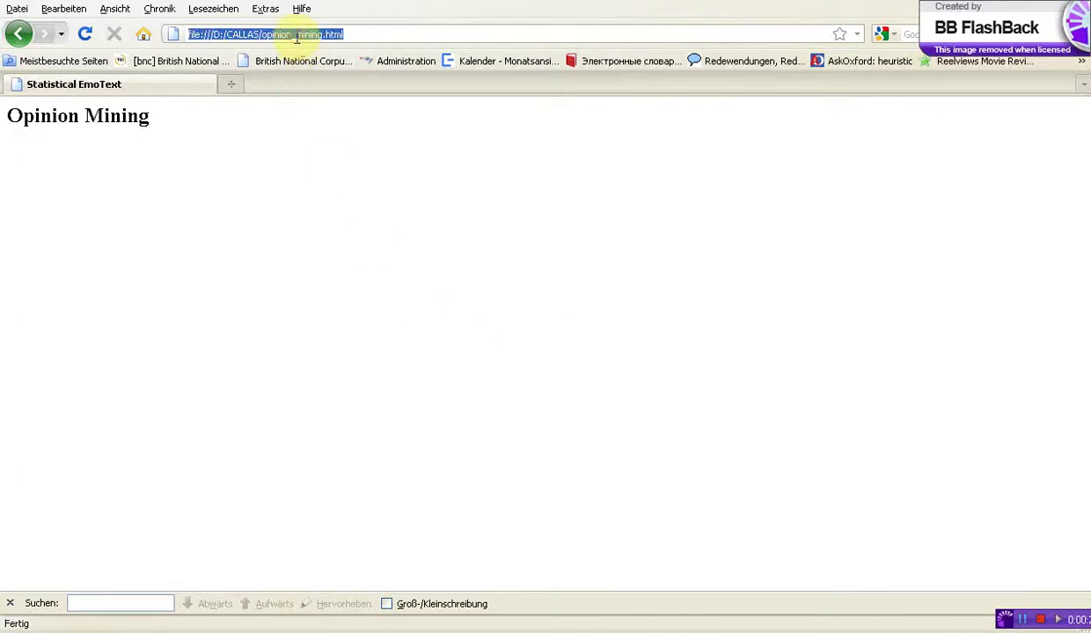
{"action": "type", "text": "emo"}
{"action": "key", "text": "Down"}
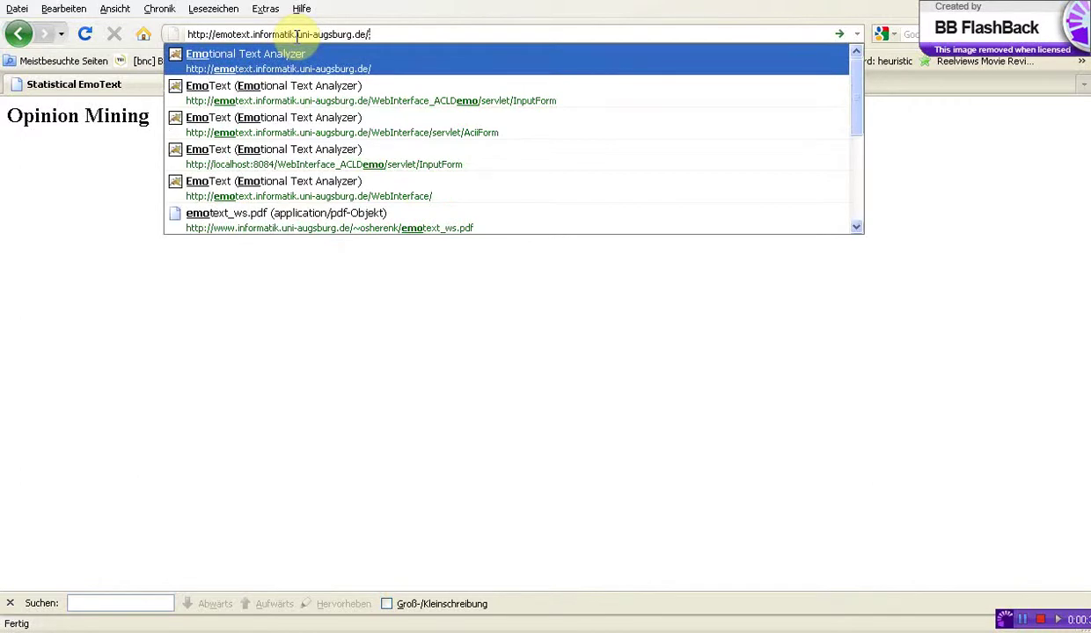
{"action": "key", "text": "Return"}
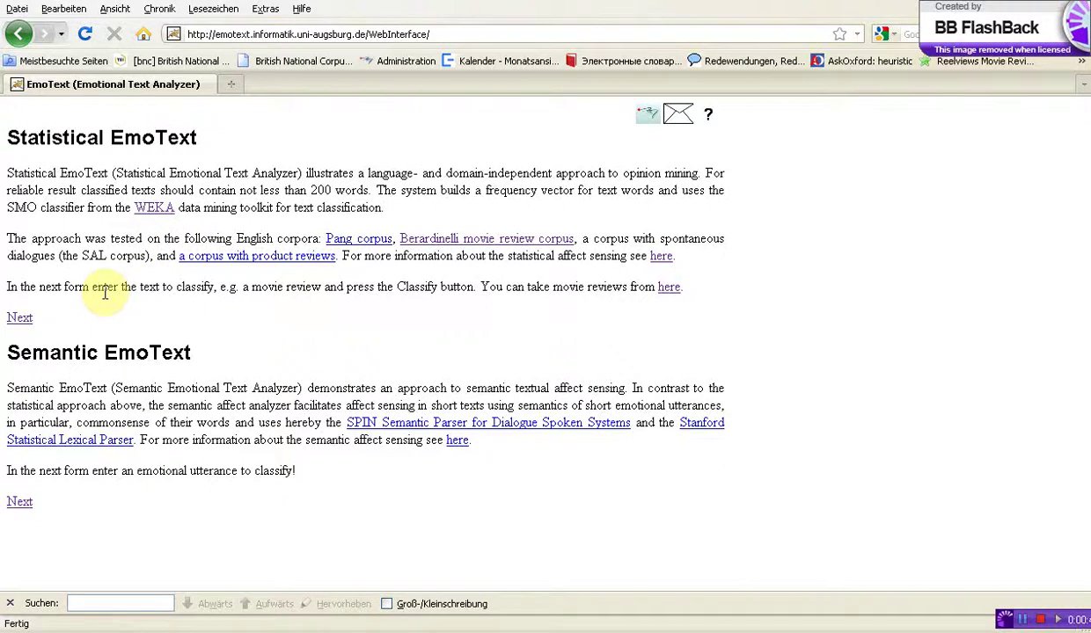
{"action": "left_click", "coordinate": [20, 317]}
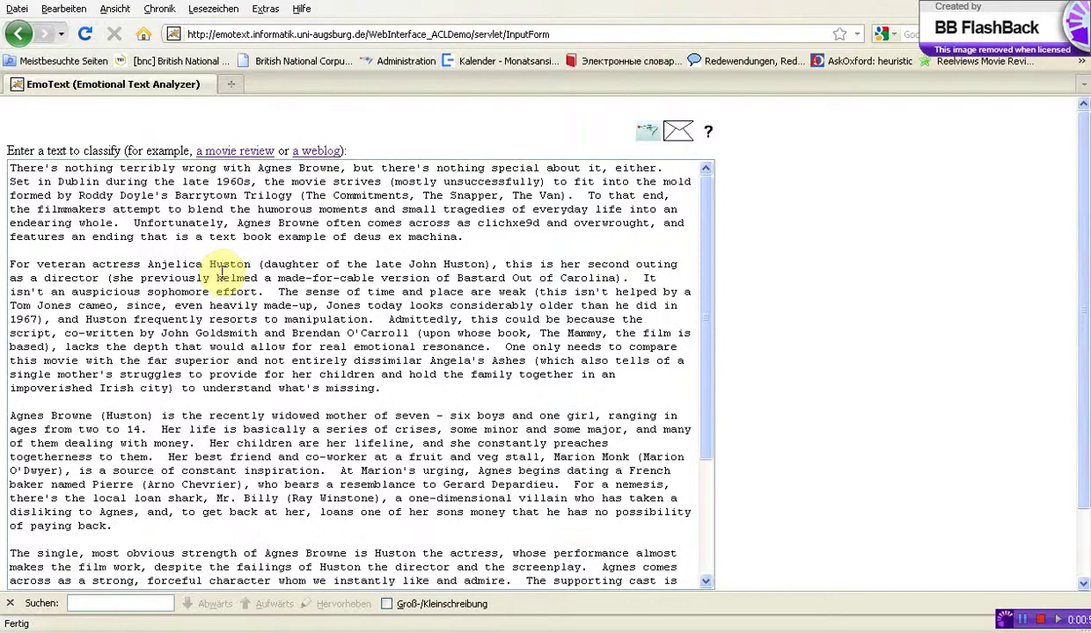
Step: Open Reelviews' The Girl with the Dragon Tattoo review and copy its full text
{"action": "left_click", "coordinate": [234, 159]}
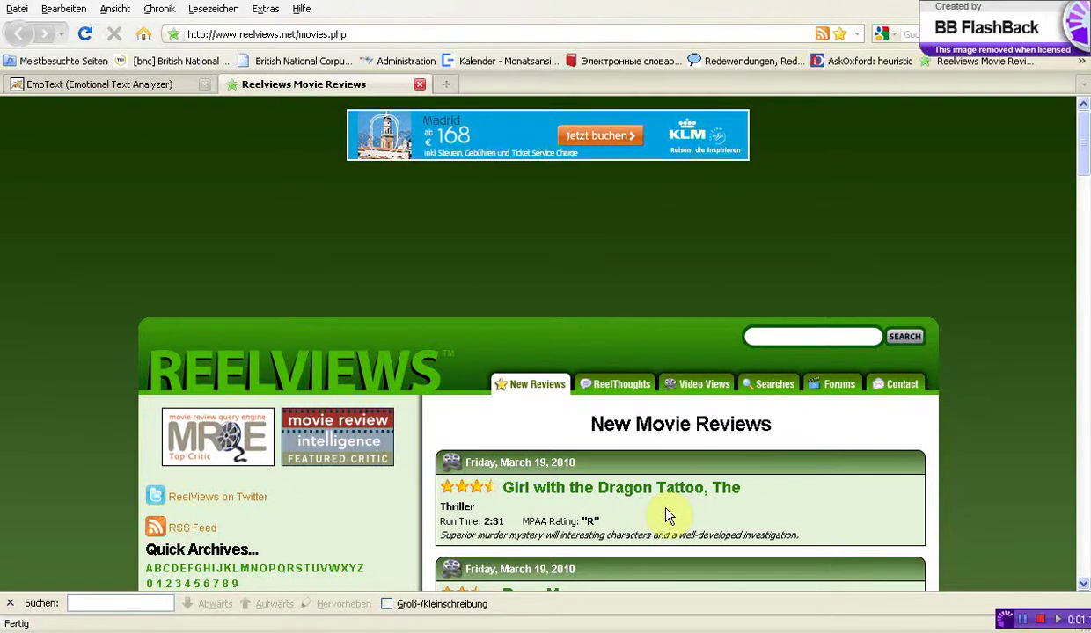
{"action": "left_click", "coordinate": [648, 495]}
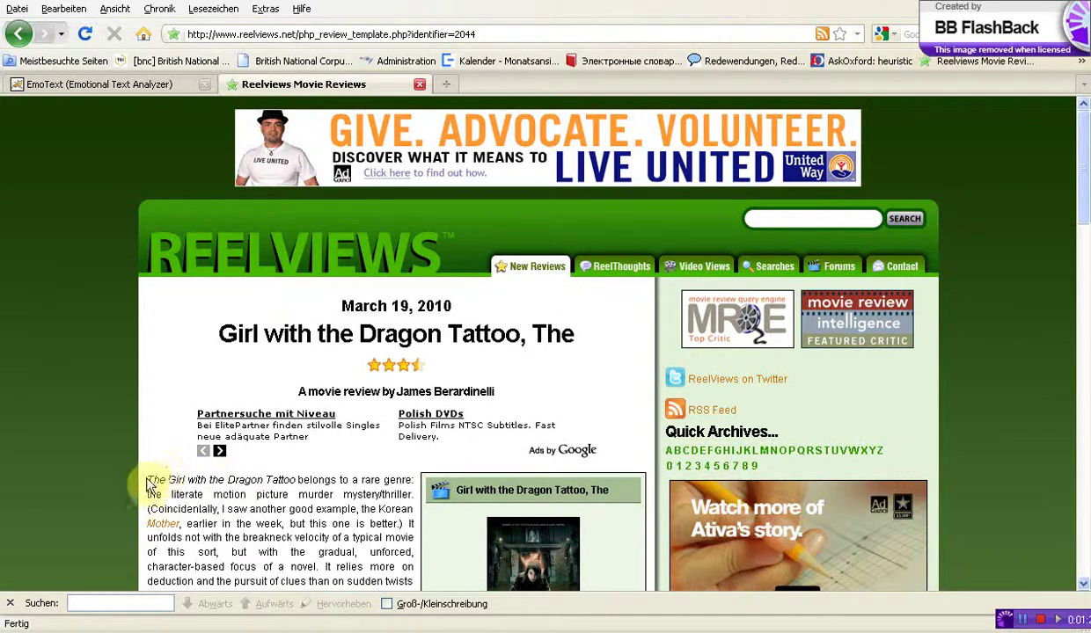
{"action": "left_click_drag", "start_coordinate": [146, 481], "coordinate": [462, 424]}
{"action": "right_click", "coordinate": [356, 360]}
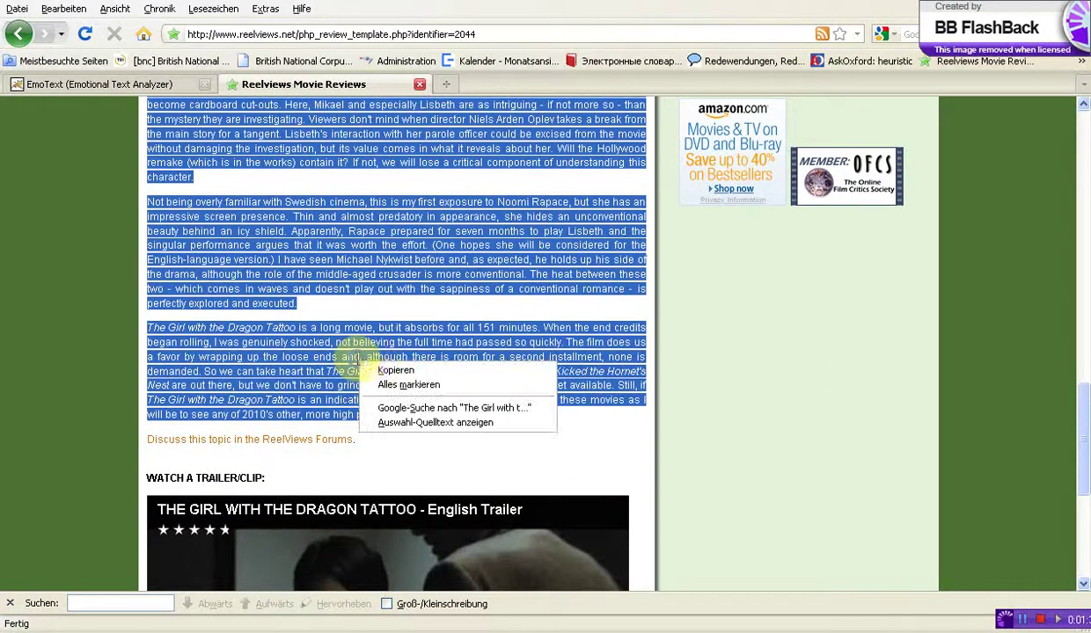
{"action": "left_click", "coordinate": [392, 370]}
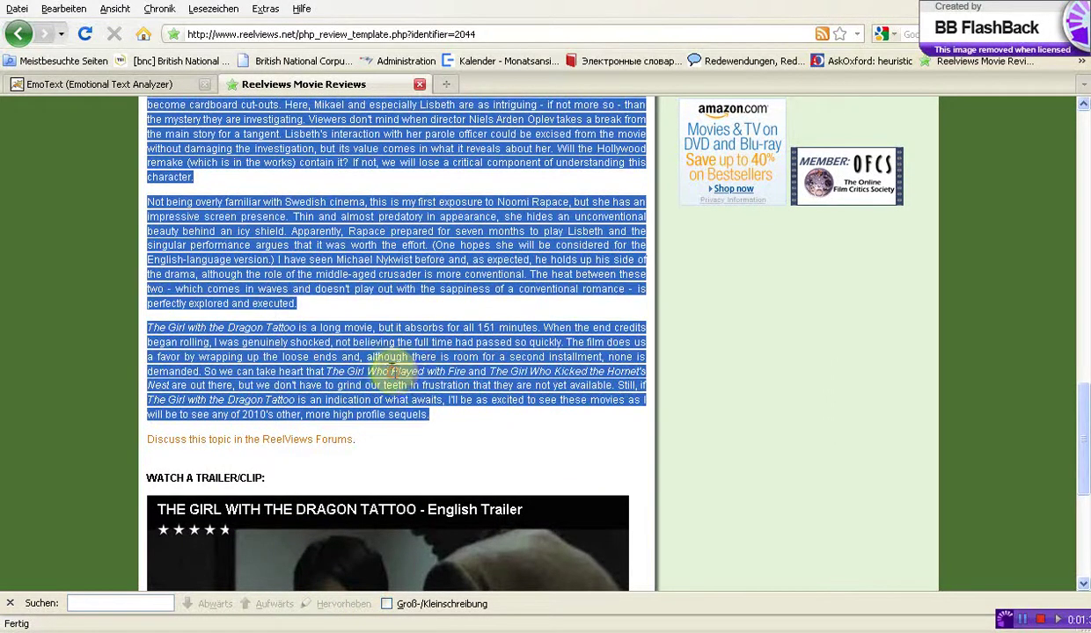
Step: Delete the Agnes Browne sample in the EmoText text box and paste the Dragon Tattoo review
{"action": "left_click", "coordinate": [101, 86]}
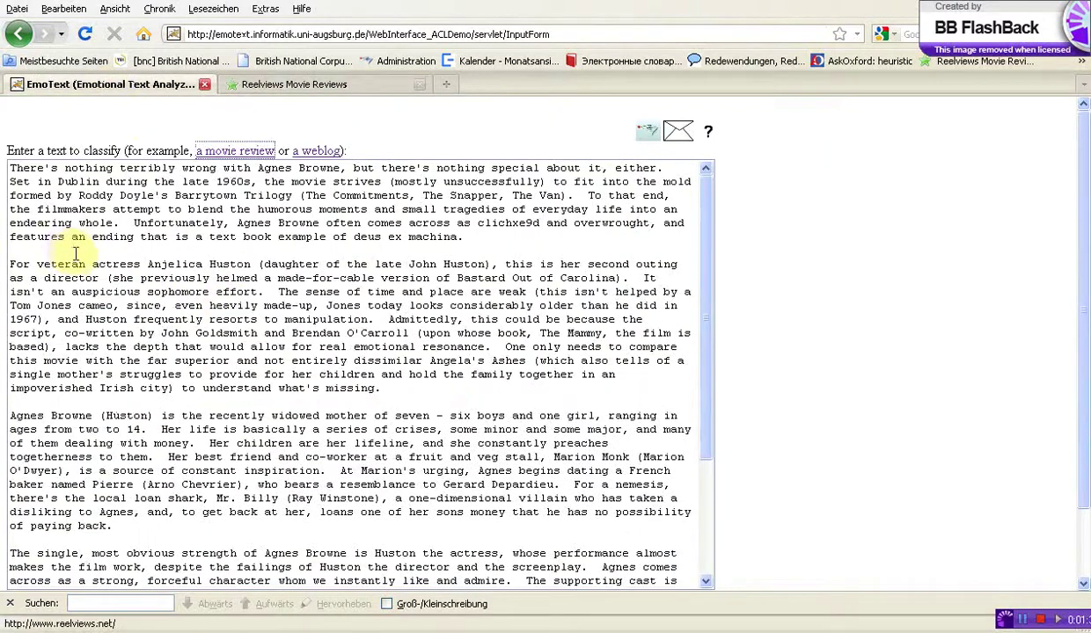
{"action": "left_click", "coordinate": [26, 204]}
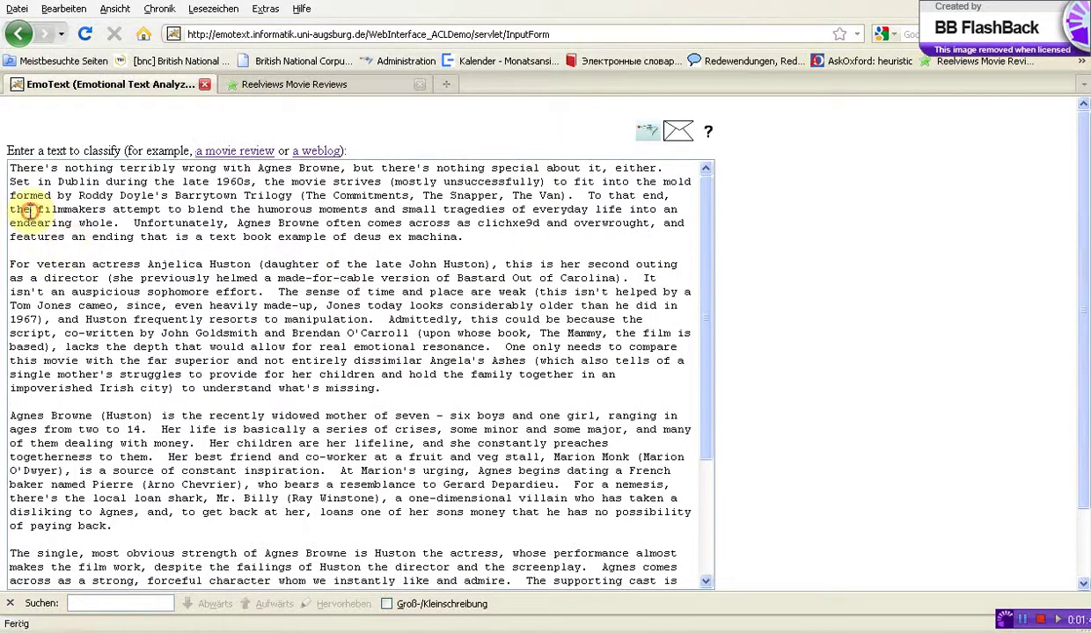
{"action": "key", "text": "Up"}
{"action": "key", "text": "Up"}
{"action": "key", "text": "Up"}
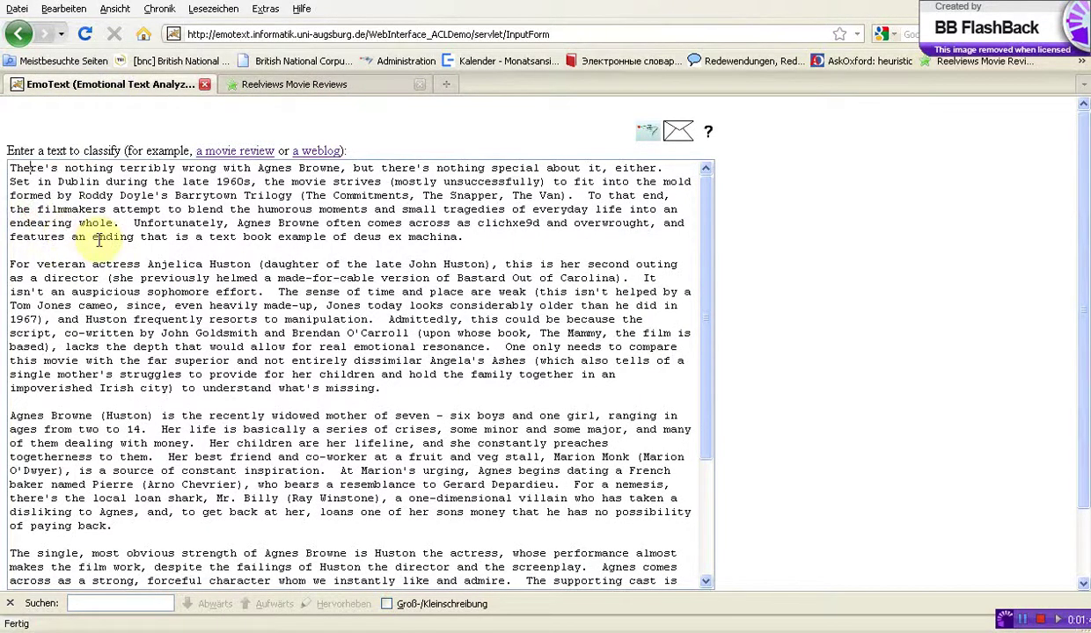
{"action": "key", "text": "shift+Down"}
{"action": "key", "text": "shift+Down"}
{"action": "key", "text": "shift+Down"}
{"action": "key", "text": "shift+Down"}
{"action": "key", "text": "shift+Down"}
{"action": "key", "text": "shift+Down"}
{"action": "key", "text": "shift+Down"}
{"action": "key", "text": "shift+Down"}
{"action": "key", "text": "shift+Down"}
{"action": "key", "text": "shift+Down"}
{"action": "key", "text": "shift+Down"}
{"action": "key", "text": "shift+Down"}
{"action": "key", "text": "shift+Down"}
{"action": "key", "text": "shift+Down"}
{"action": "key", "text": "shift+Down"}
{"action": "key", "text": "shift+Down"}
{"action": "key", "text": "shift+Down"}
{"action": "key", "text": "shift+Down"}
{"action": "key", "text": "shift+Down"}
{"action": "key", "text": "shift+Down"}
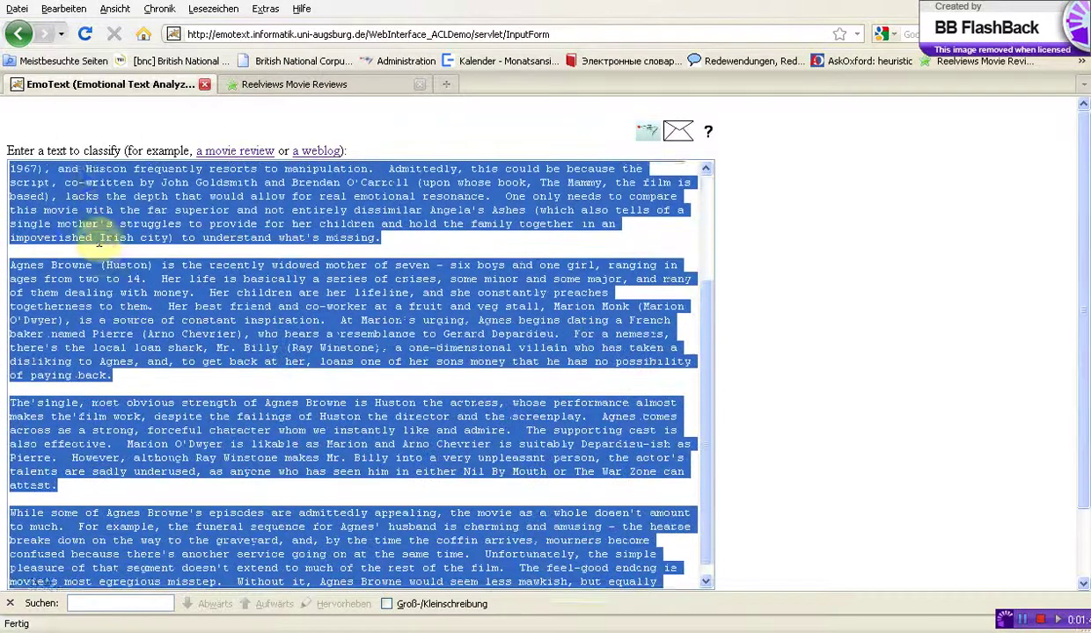
{"action": "key", "text": "BackSpace"}
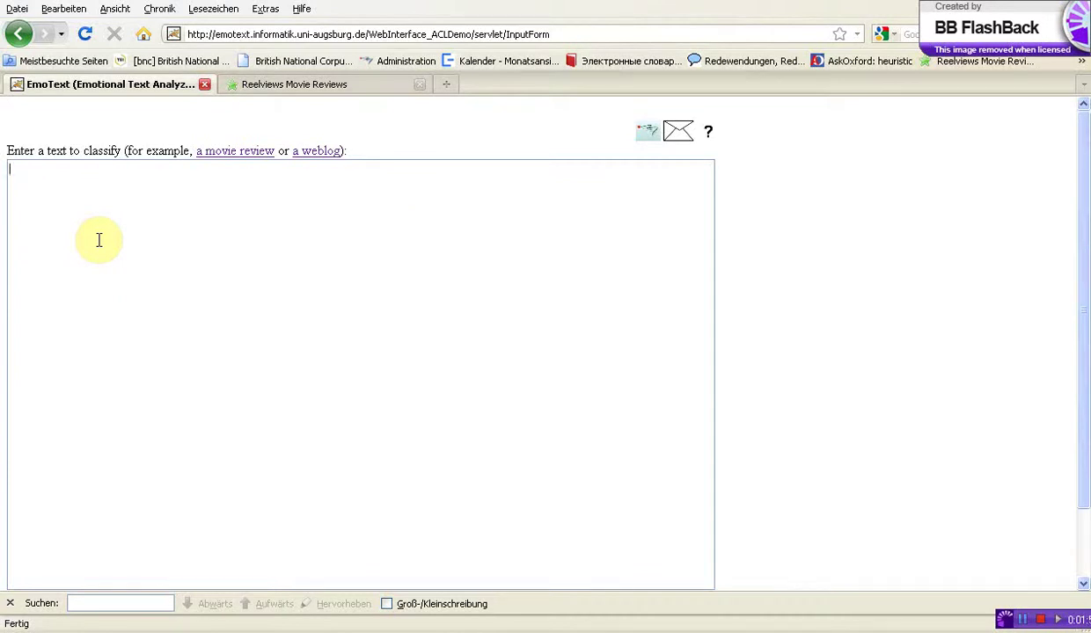
{"action": "right_click", "coordinate": [99, 240]}
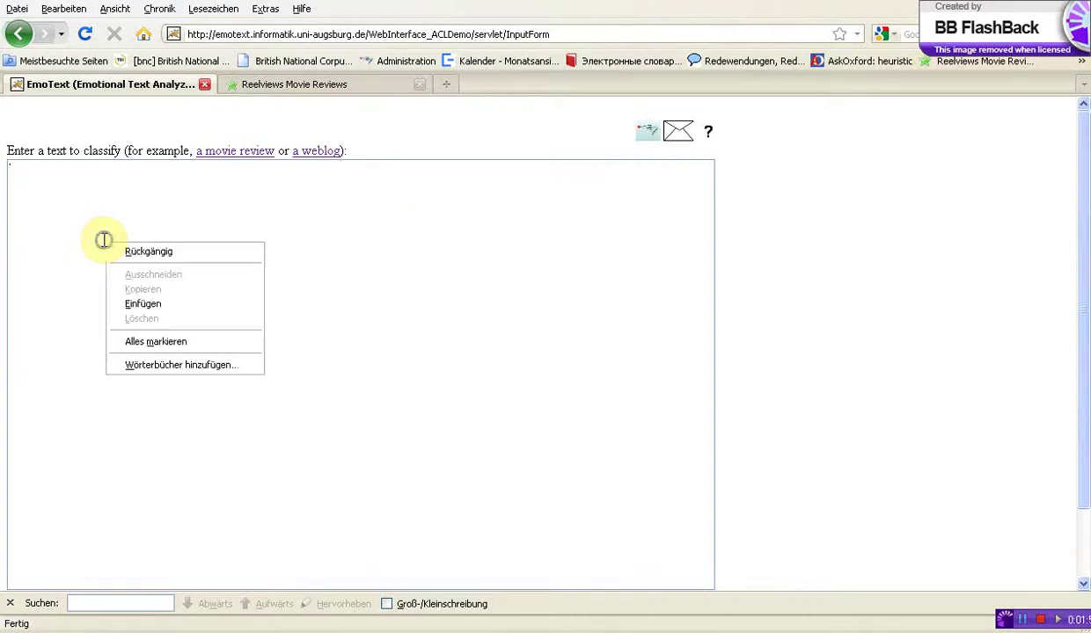
{"action": "left_click", "coordinate": [161, 302]}
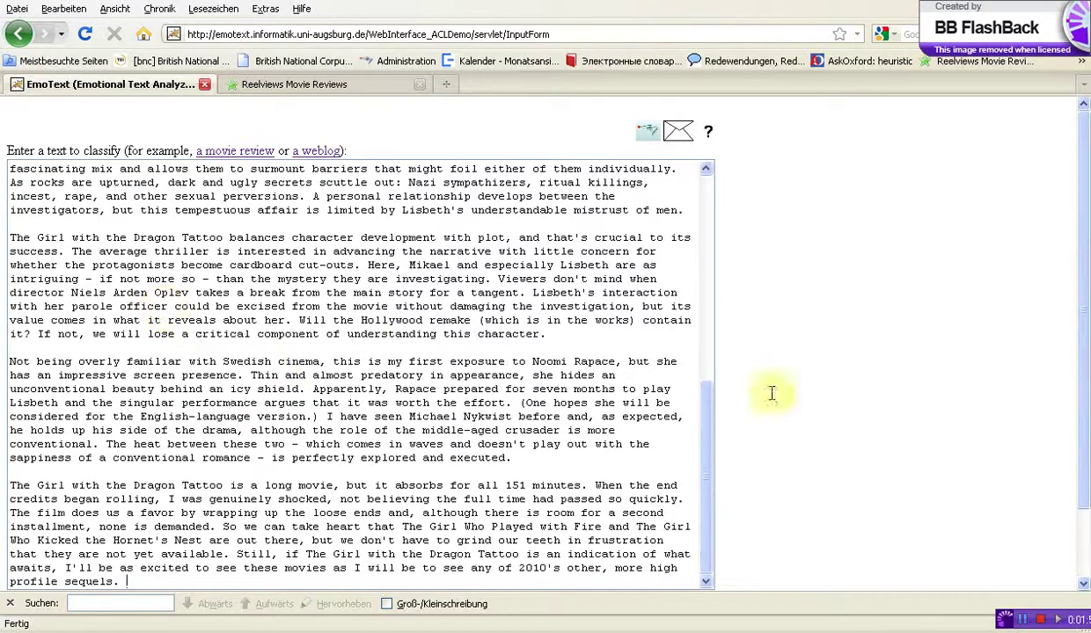
{"action": "scroll", "coordinate": [935, 373], "scroll_direction": "down", "scroll_amount": 2}
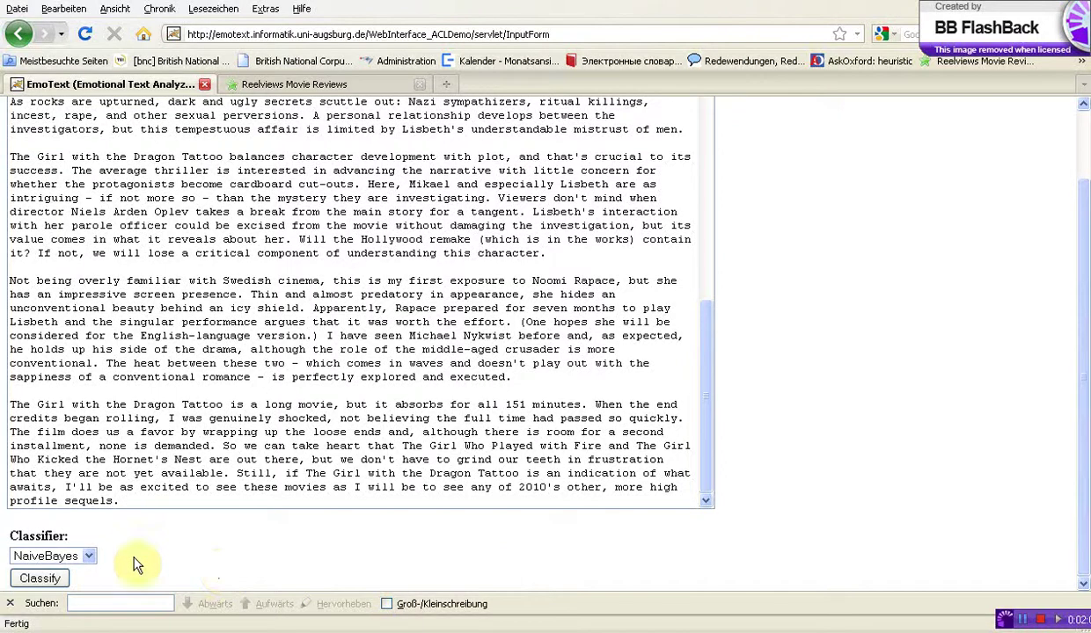
{"action": "left_click", "coordinate": [72, 557]}
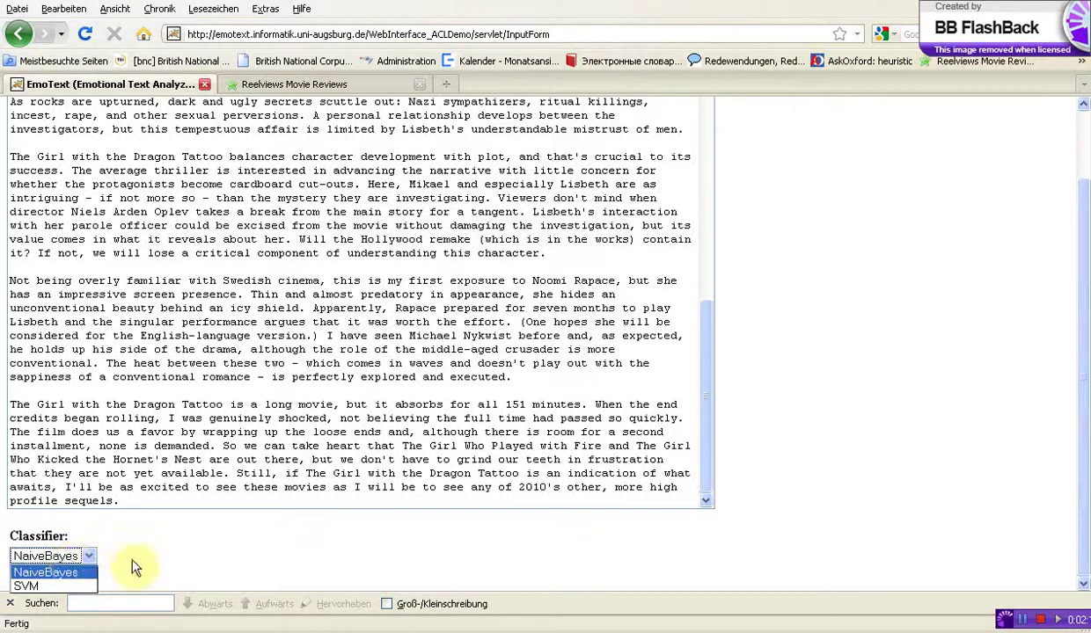
{"action": "left_click", "coordinate": [70, 572]}
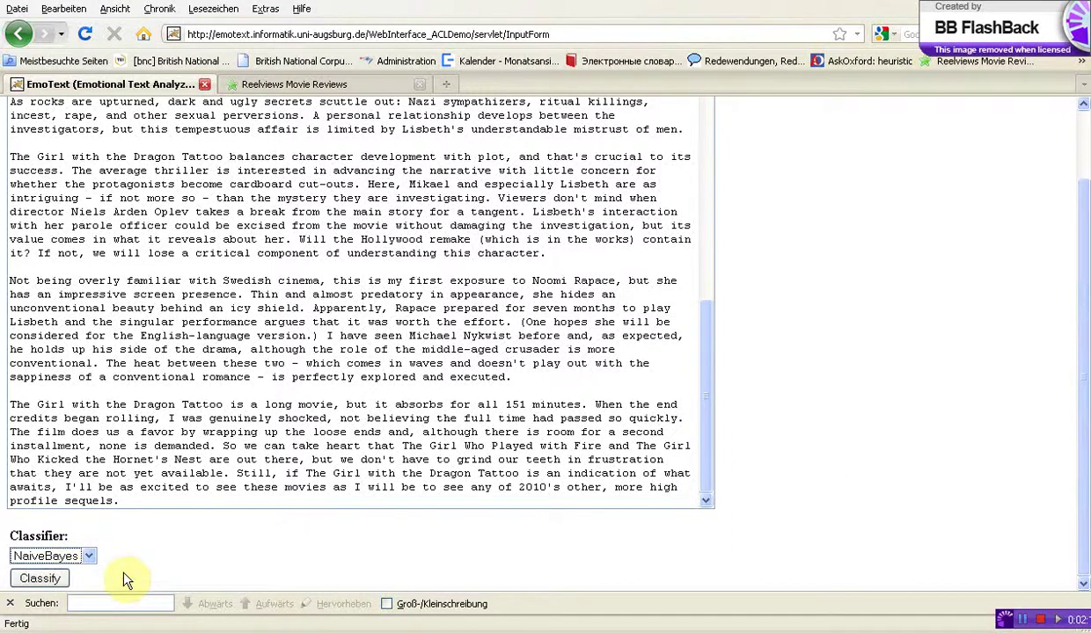
Step: Run NaiveBayes classification, yielding a three-star average and four-star majority rating
{"action": "left_click", "coordinate": [44, 583]}
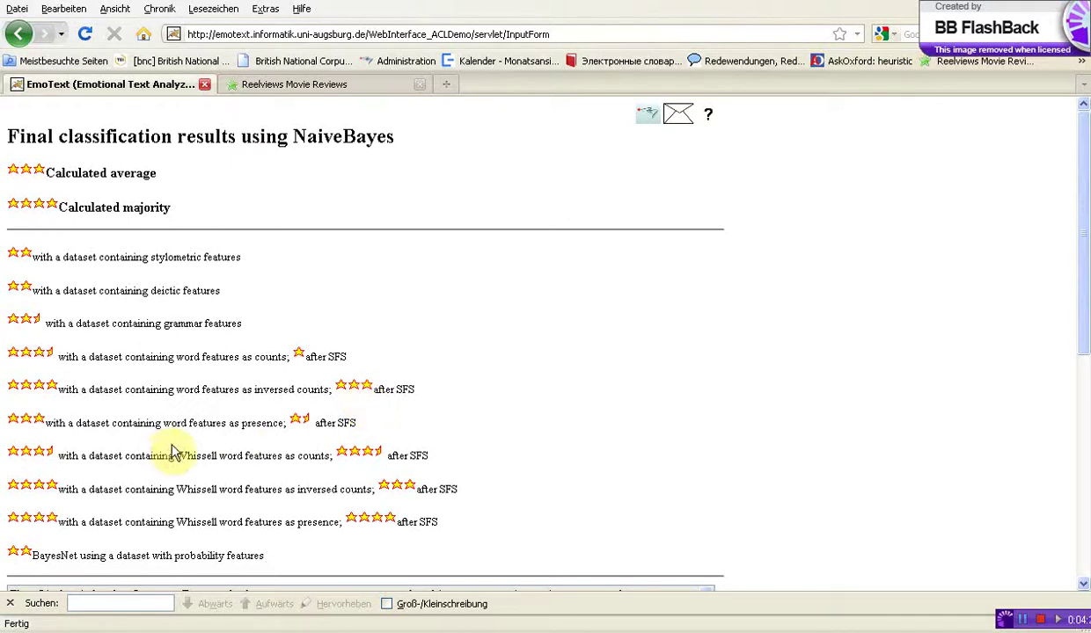
{"action": "scroll", "coordinate": [114, 509], "scroll_direction": "down", "scroll_amount": 2}
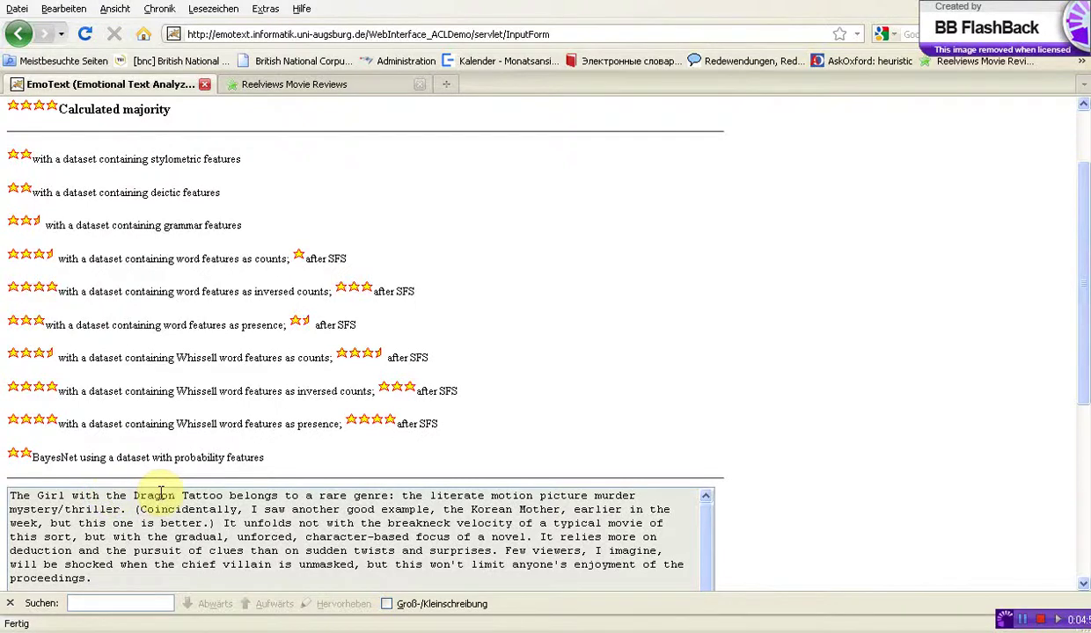
{"action": "scroll", "coordinate": [161, 493], "scroll_direction": "down", "scroll_amount": 2}
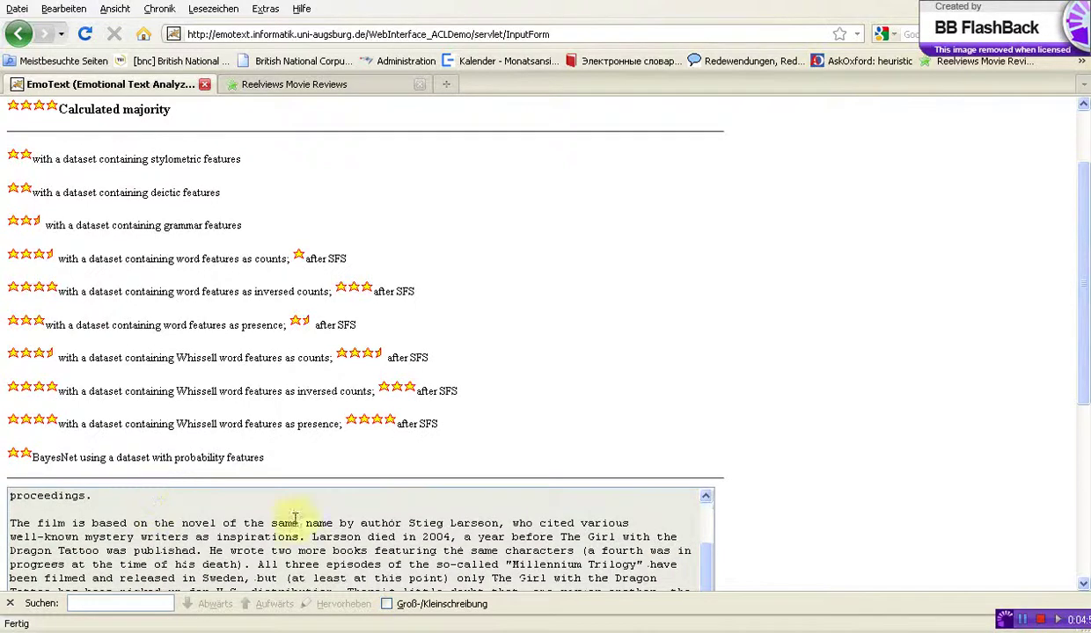
{"action": "left_click_drag", "start_coordinate": [713, 564], "coordinate": [709, 509]}
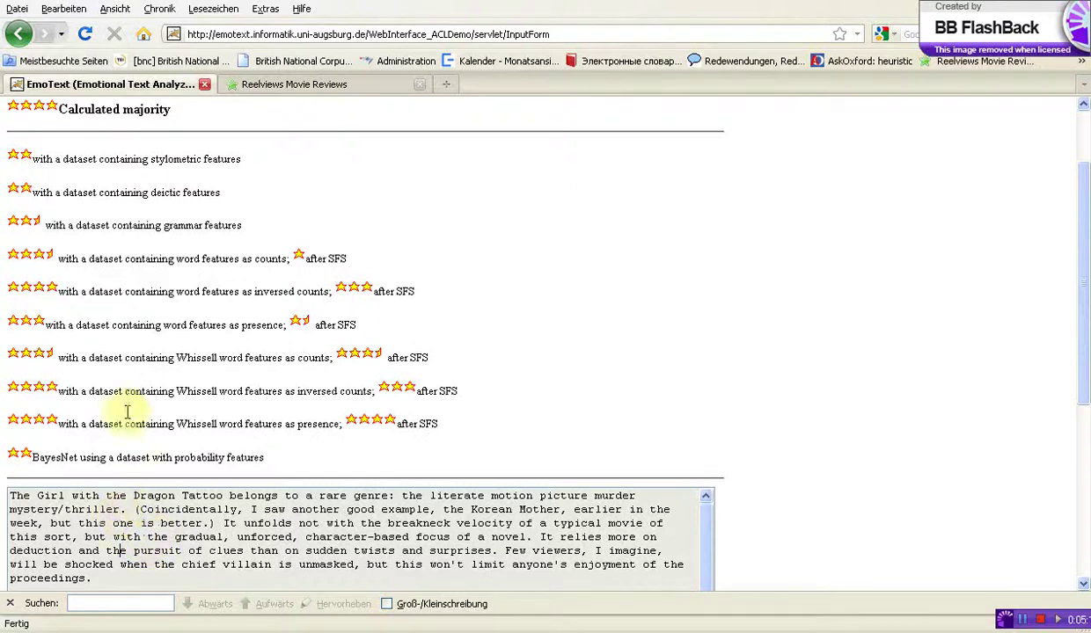
{"action": "scroll", "coordinate": [156, 362], "scroll_direction": "up", "scroll_amount": 2}
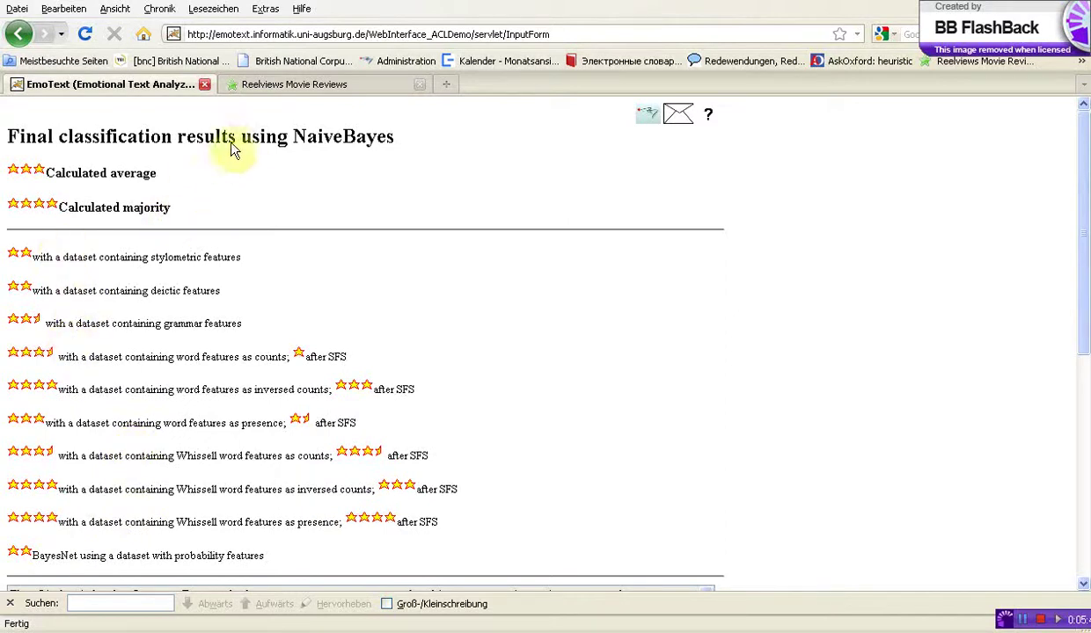
Step: Show the Dragon Tattoo review's title and star rating with the text deselected
{"action": "left_click", "coordinate": [279, 86]}
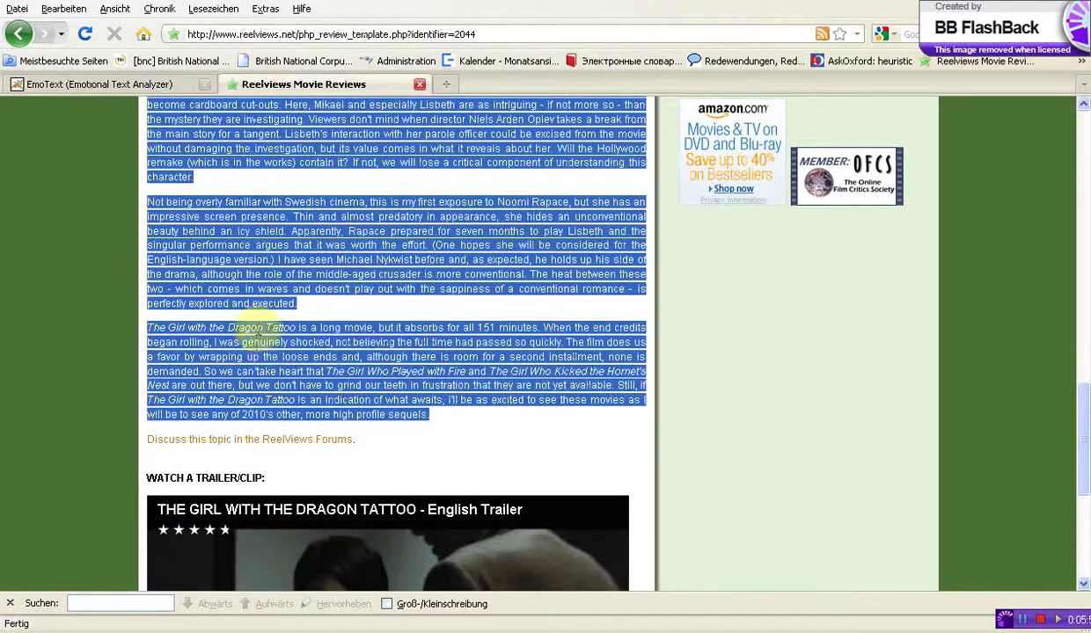
{"action": "scroll", "coordinate": [260, 308], "scroll_direction": "down", "scroll_amount": 1}
{"action": "scroll", "coordinate": [255, 310], "scroll_direction": "up", "scroll_amount": 15}
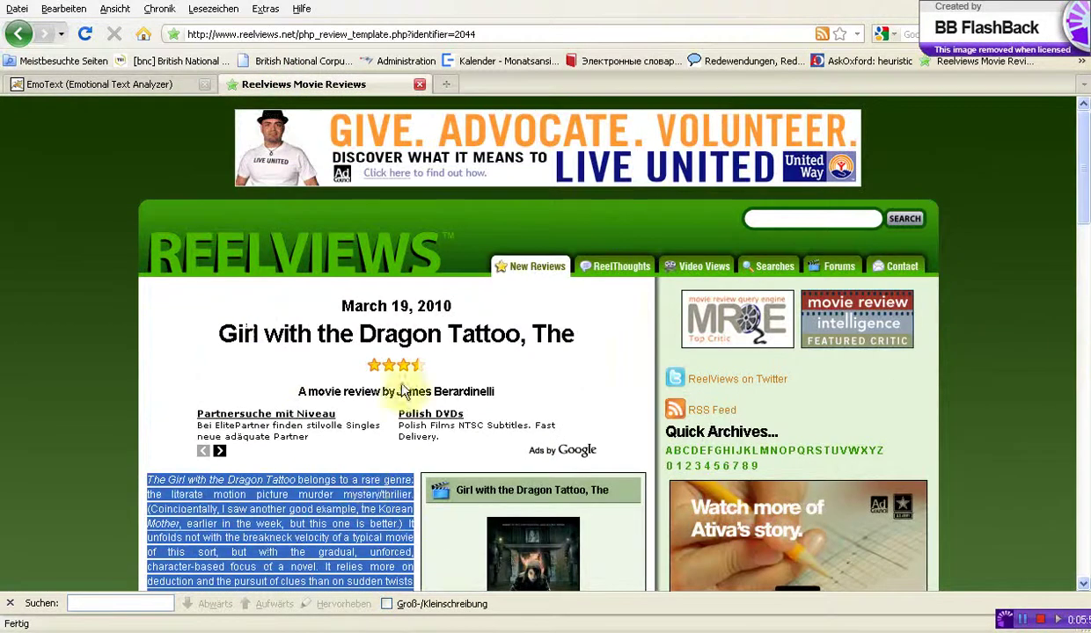
{"action": "left_click", "coordinate": [408, 387]}
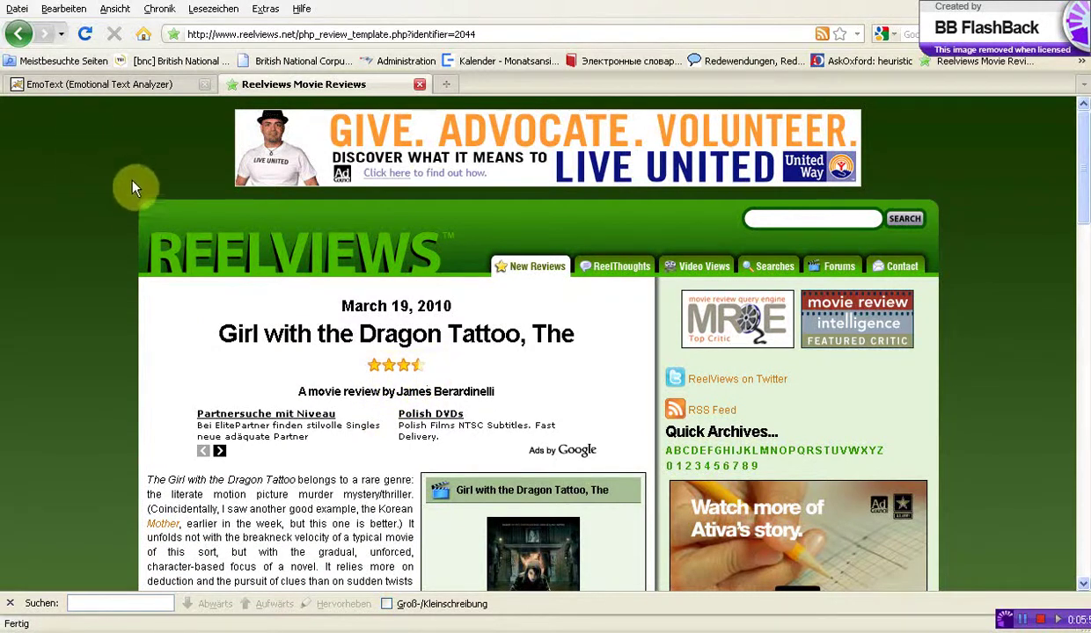
{"action": "left_click", "coordinate": [106, 86]}
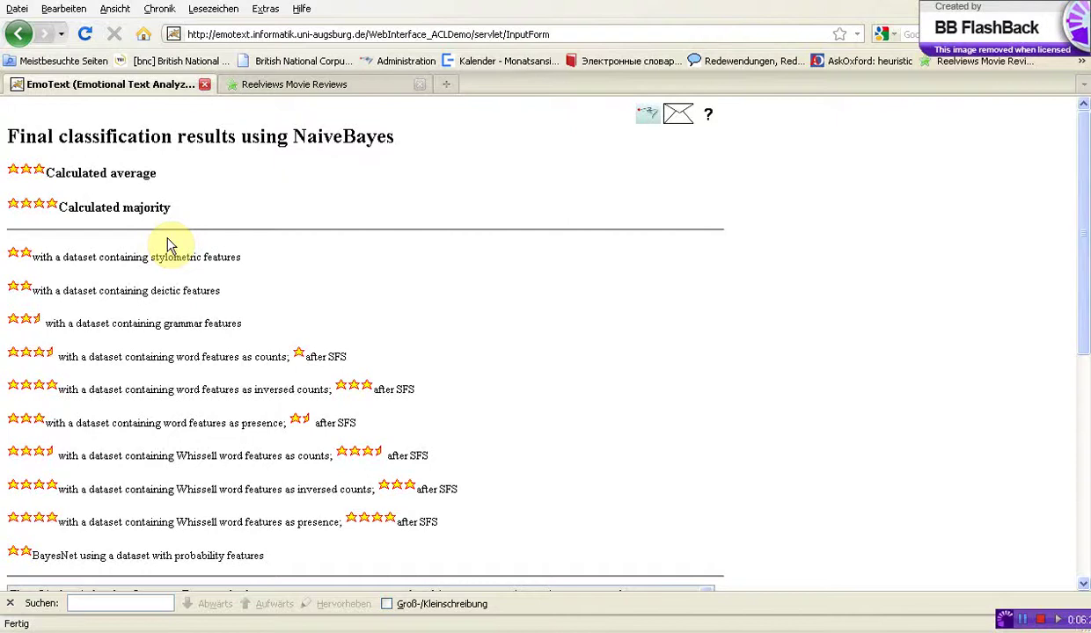
Step: Scroll down to the classified review text and back up to the NaiveBayes star ratings
{"action": "scroll", "coordinate": [180, 263], "scroll_direction": "down", "scroll_amount": 4}
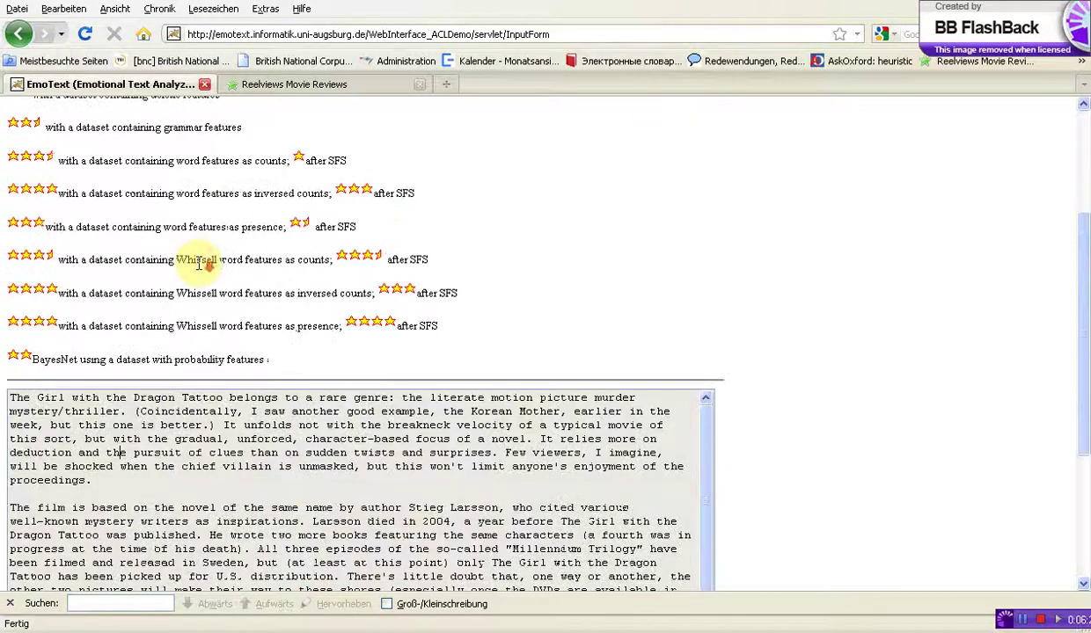
{"action": "scroll", "coordinate": [199, 262], "scroll_direction": "up", "scroll_amount": 4}
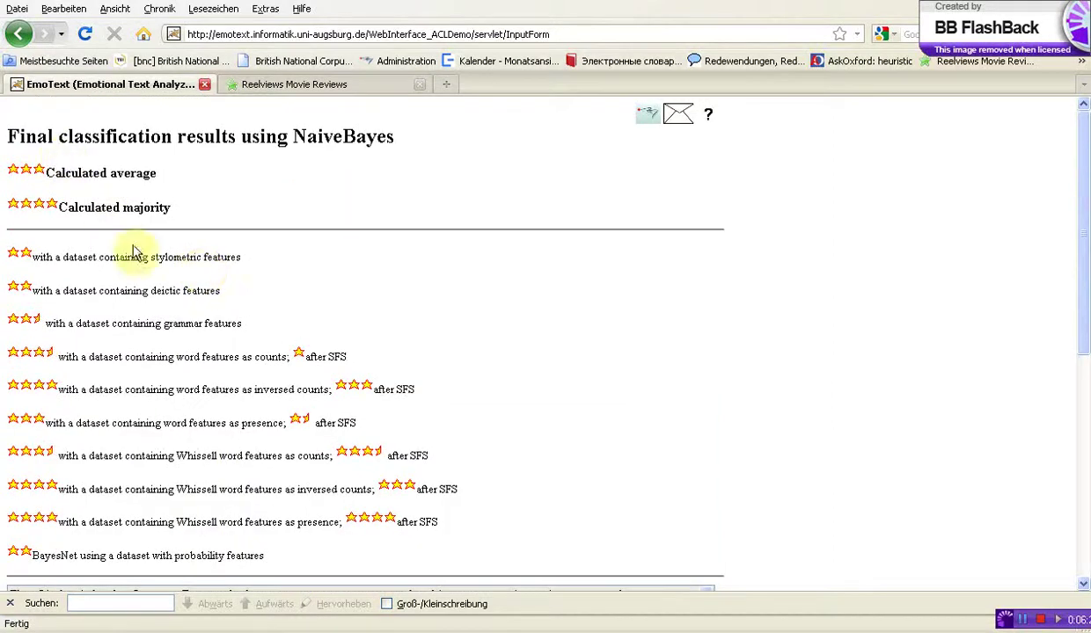